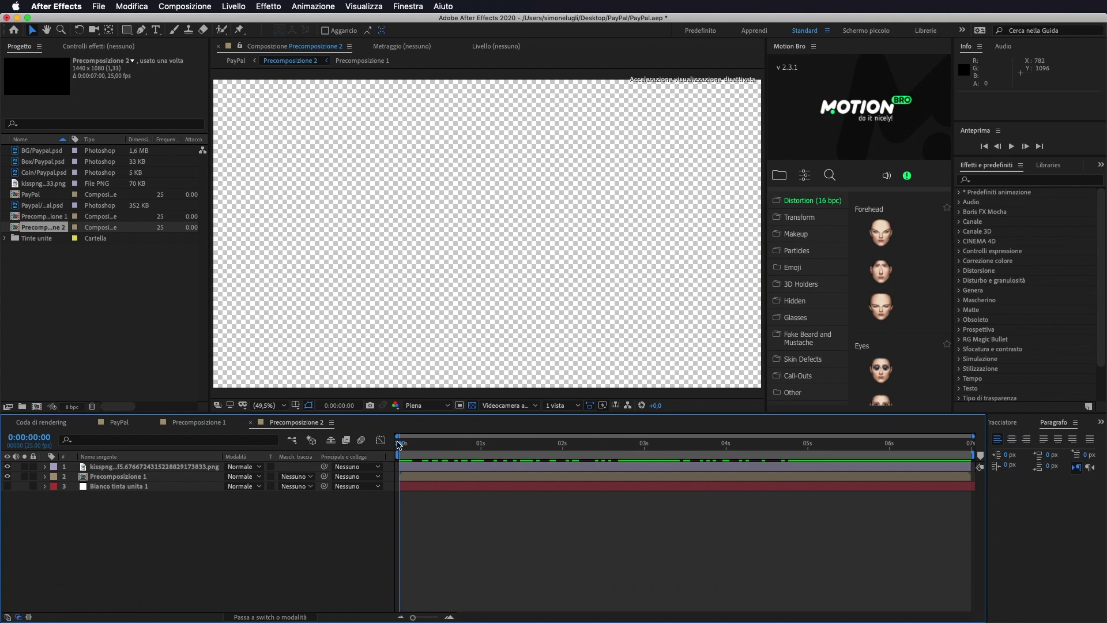
Preview the PayPal Donate logo animation, checking the coin rising and dropping into the box.
mouse_move(398, 445)
left_mouse_down()
mouse_move(516, 467)
mouse_move(498, 468)
left_mouse_up()
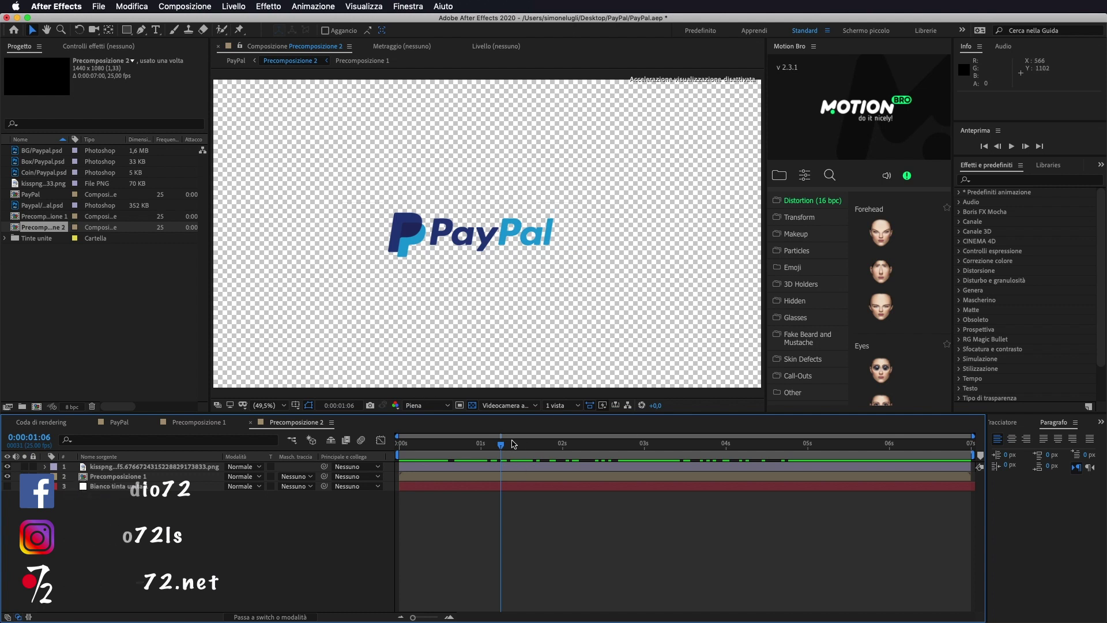
left_click_drag(486, 443, 401, 453)
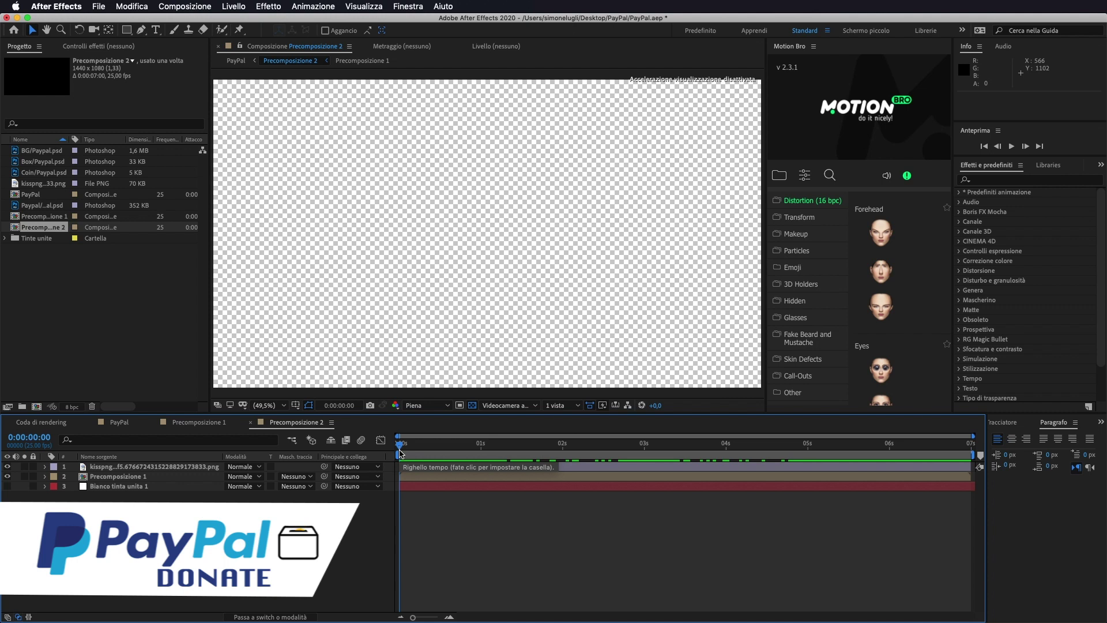
key("space")
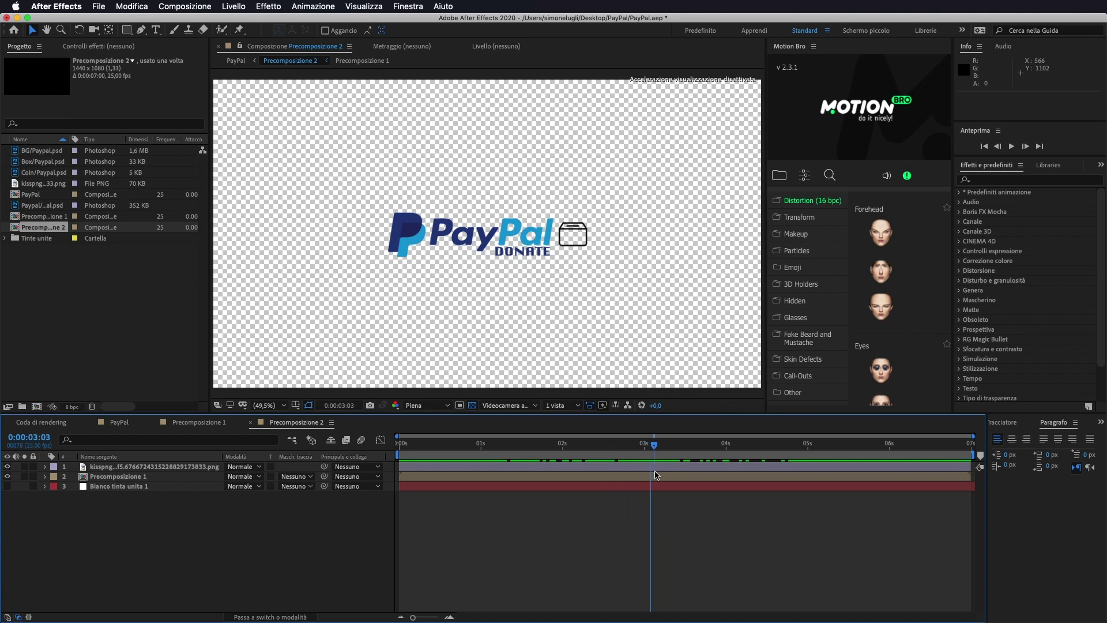
left_click_drag(738, 484, 723, 484)
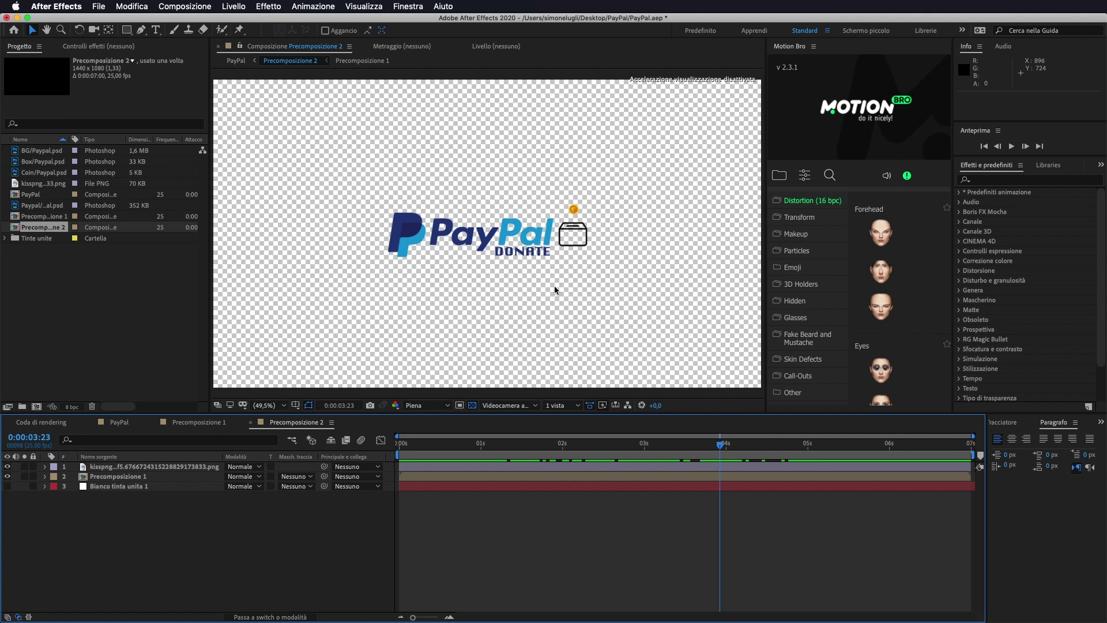
mouse_move(718, 447)
left_mouse_down()
mouse_move(738, 444)
mouse_move(725, 444)
left_mouse_up()
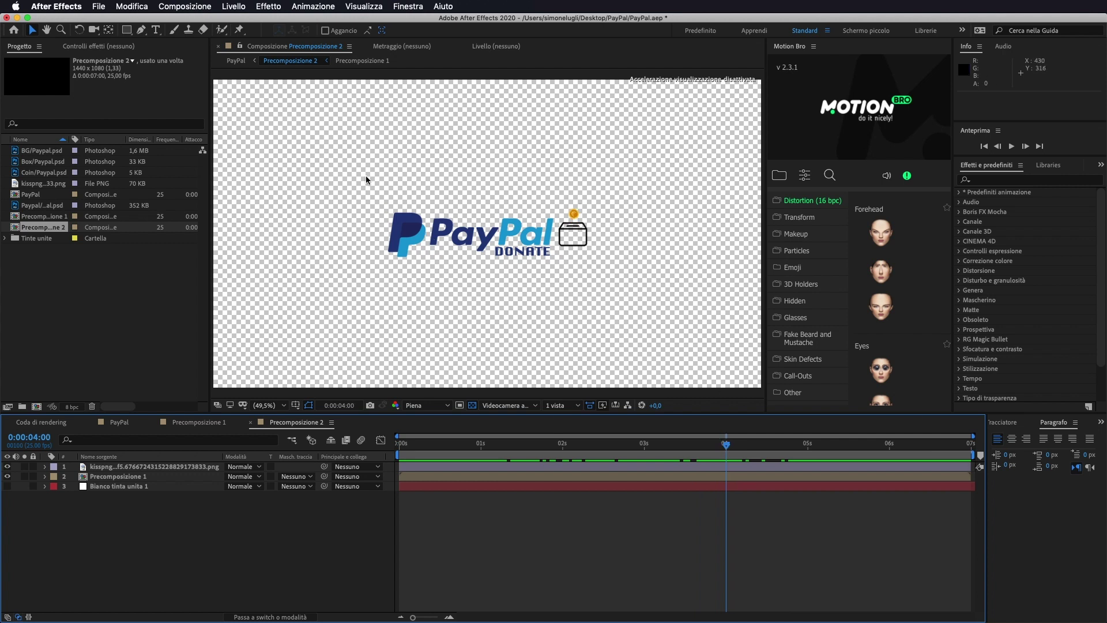
mouse_move(726, 445)
left_mouse_down()
mouse_move(521, 443)
mouse_move(719, 452)
mouse_move(653, 450)
mouse_move(702, 450)
left_mouse_up()
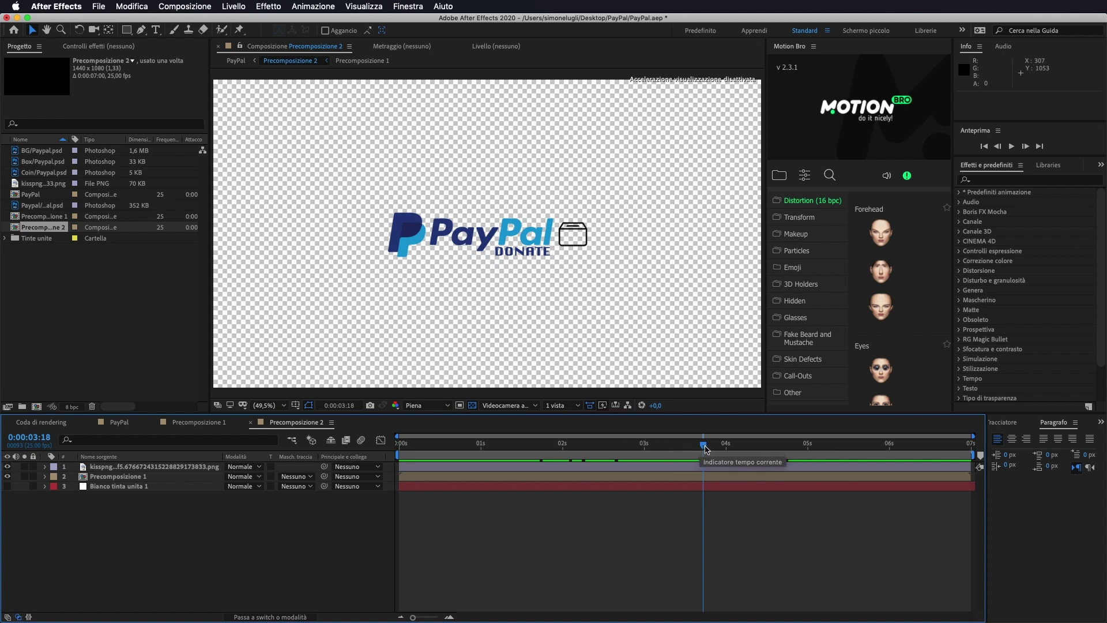
left_click(618, 444)
mouse_move(559, 445)
left_mouse_down()
mouse_move(416, 445)
mouse_move(986, 494)
mouse_move(894, 480)
mouse_move(378, 482)
left_mouse_up()
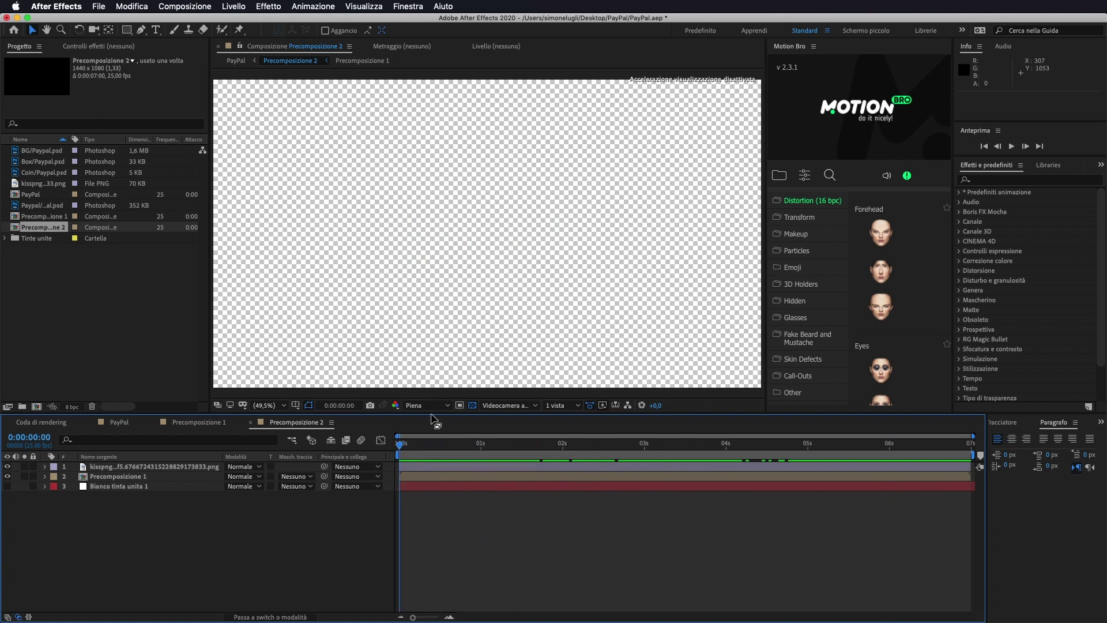
Add Precomposizione 2 to the render queue and open its QuickTime output module settings.
left_click(195, 5)
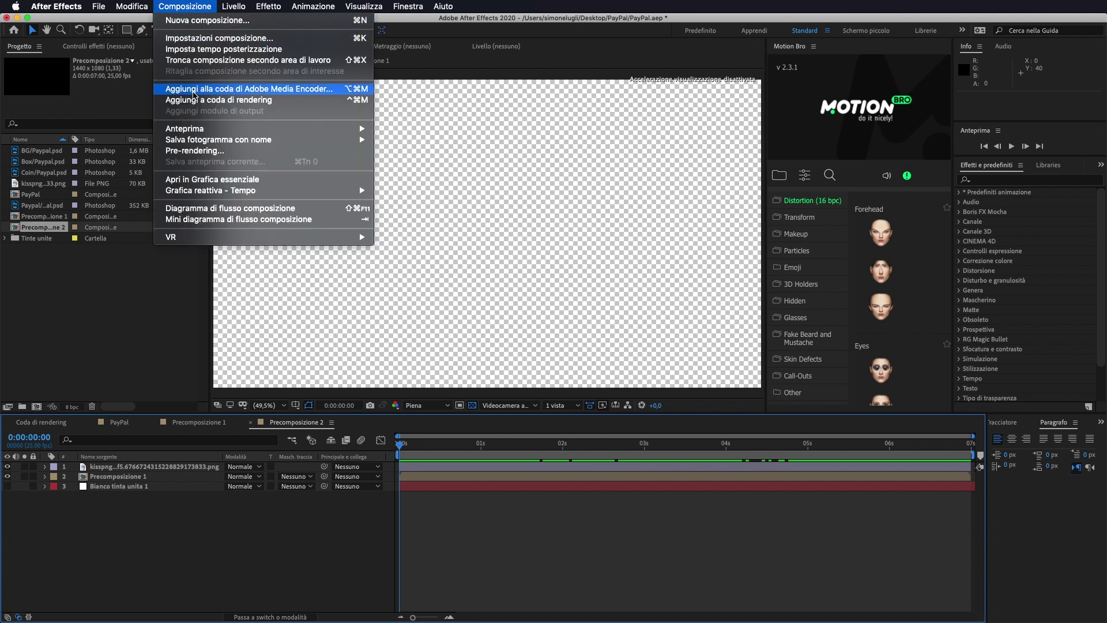
left_click(241, 101)
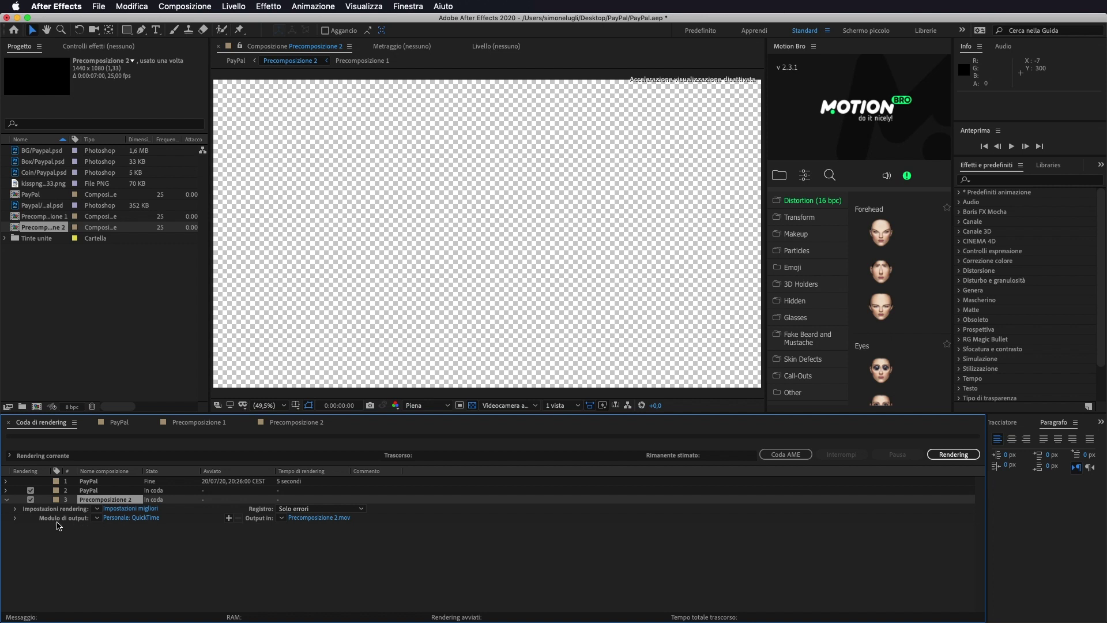
left_click(115, 518)
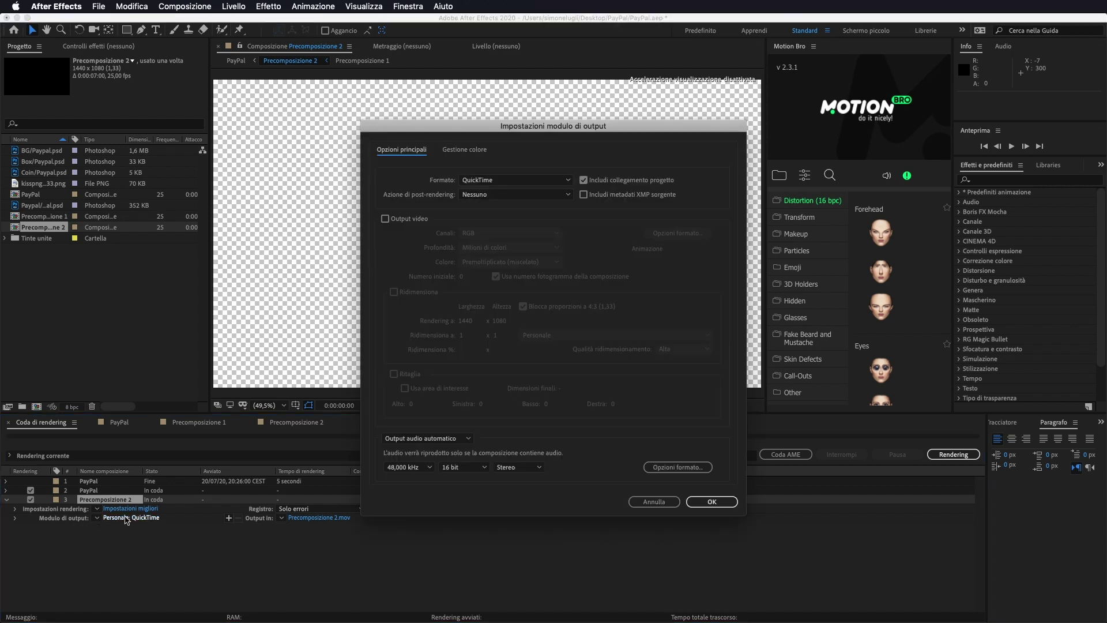
Keep QuickTime format, enable video output, and set channels to RGB + Alfa.
left_click(507, 180)
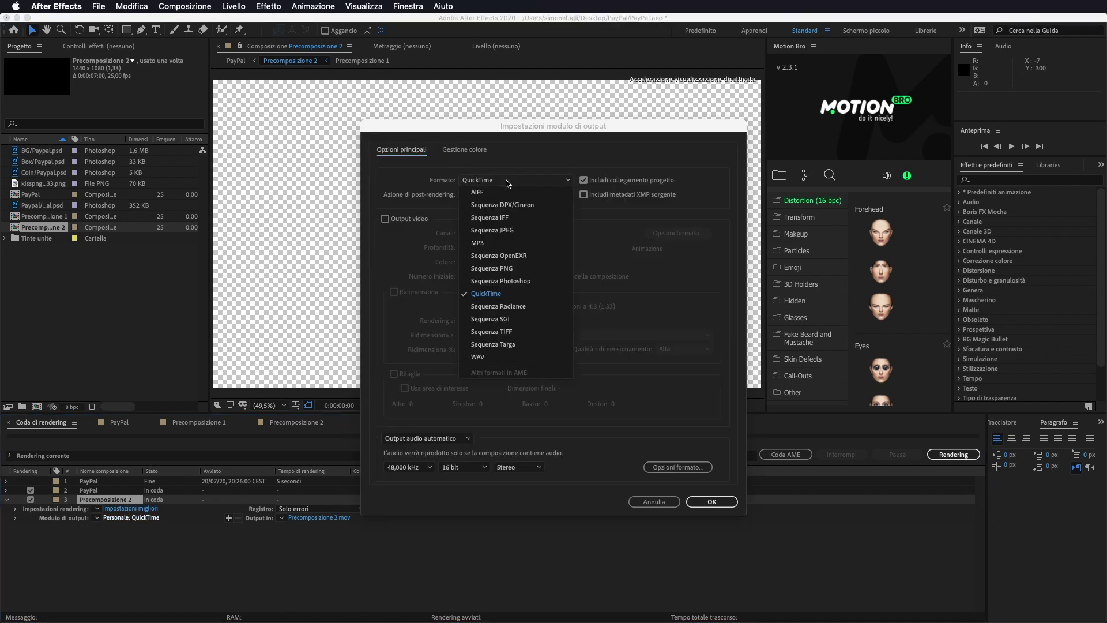
left_click(510, 298)
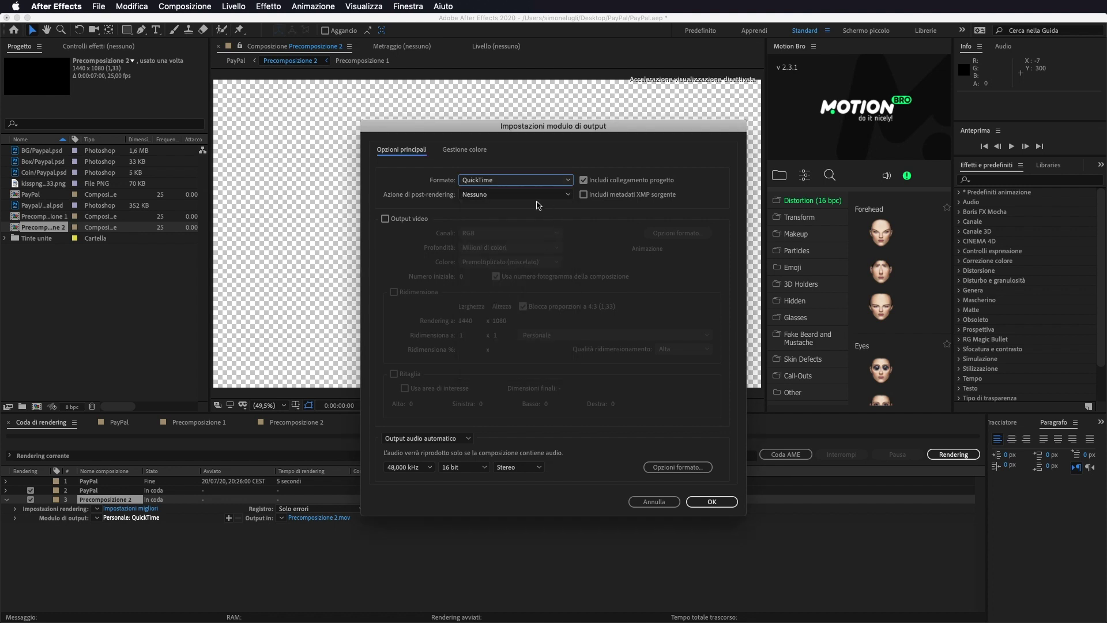
left_click(385, 219)
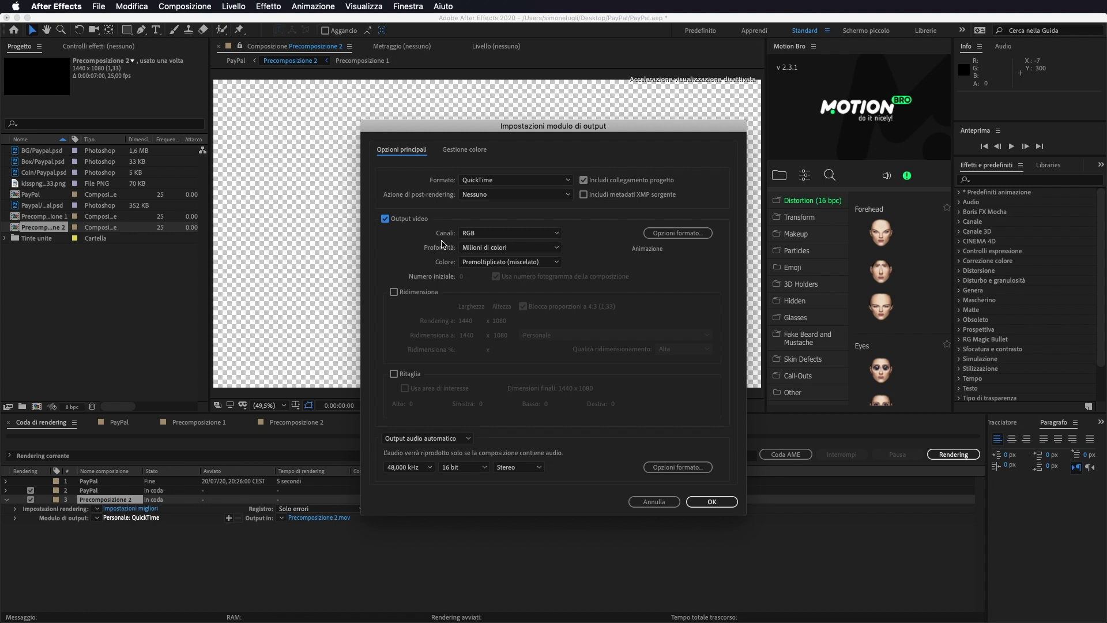
left_click(495, 235)
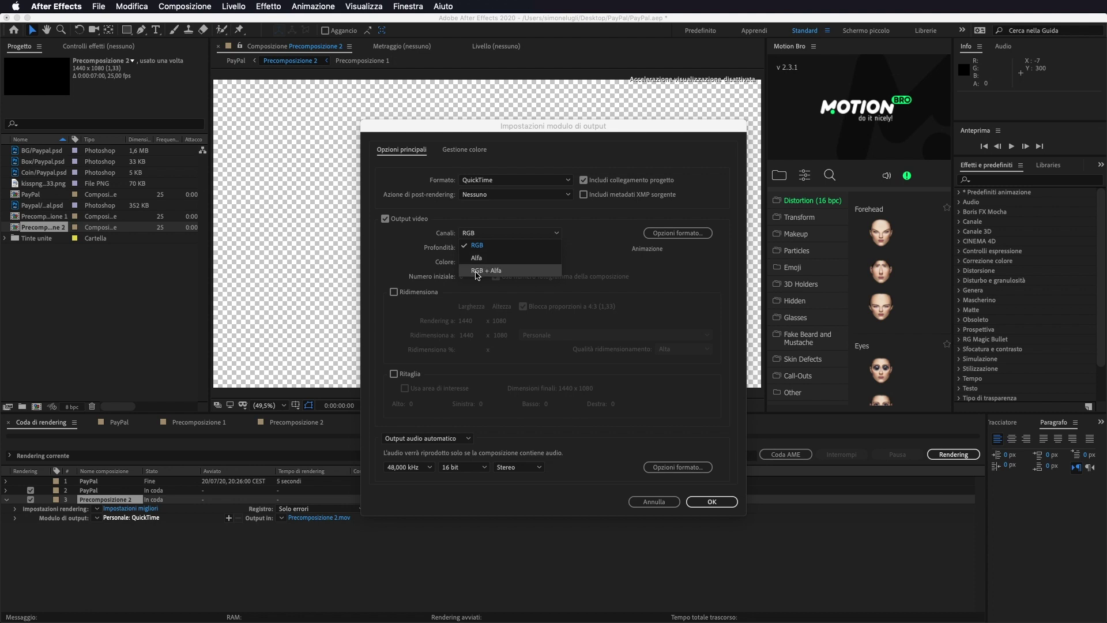
left_click(477, 271)
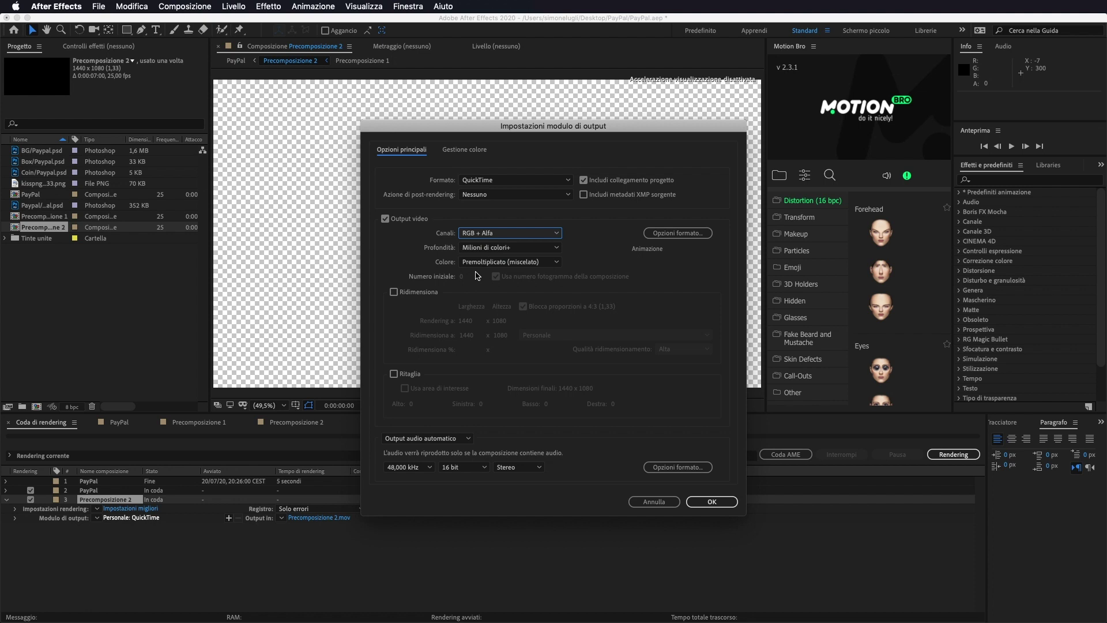
Confirm Animazione as the QuickTime video codec.
left_click(687, 234)
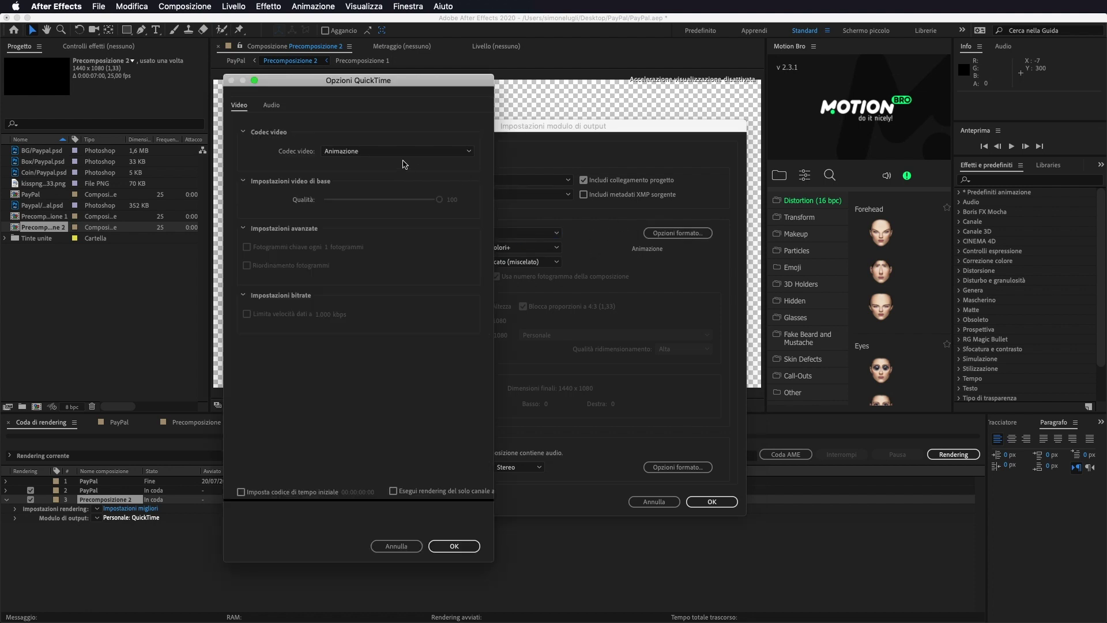
left_click(374, 151)
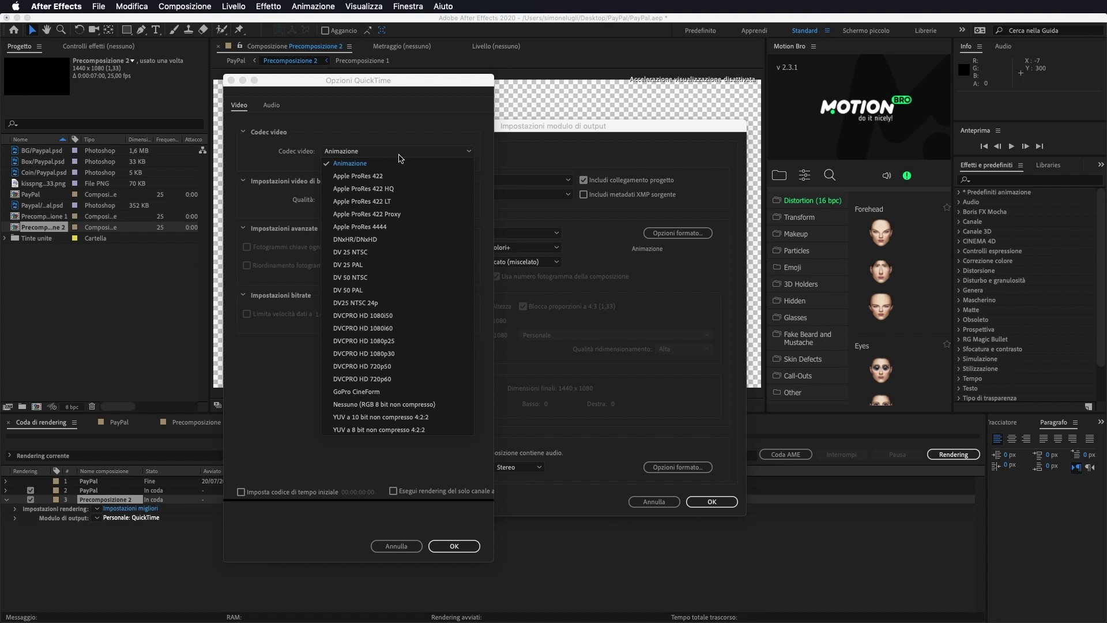
left_click(360, 164)
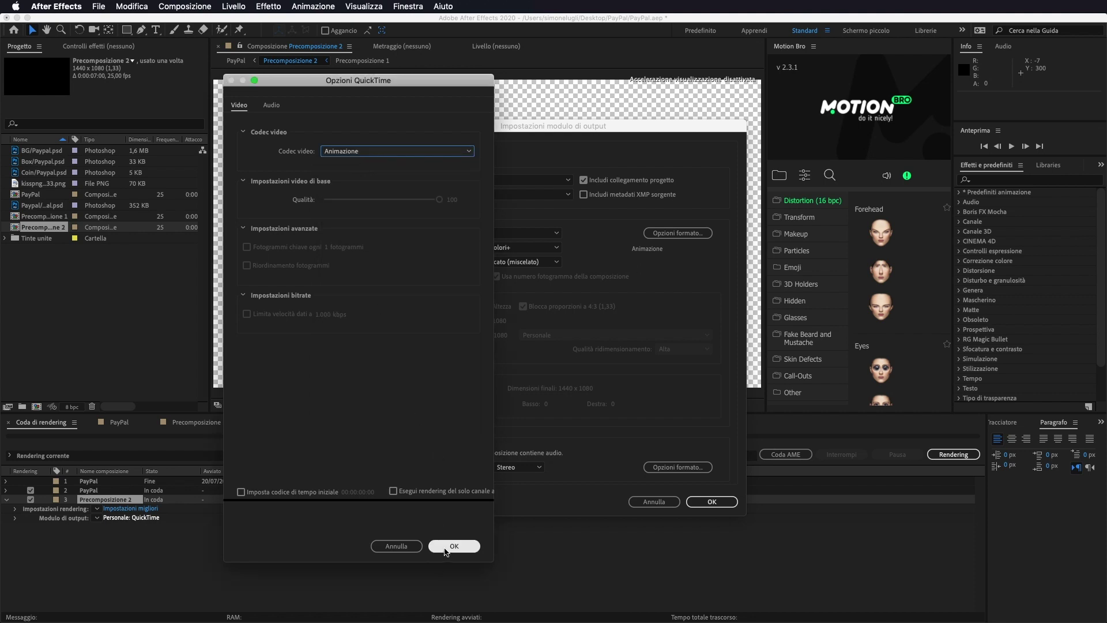
left_click(444, 547)
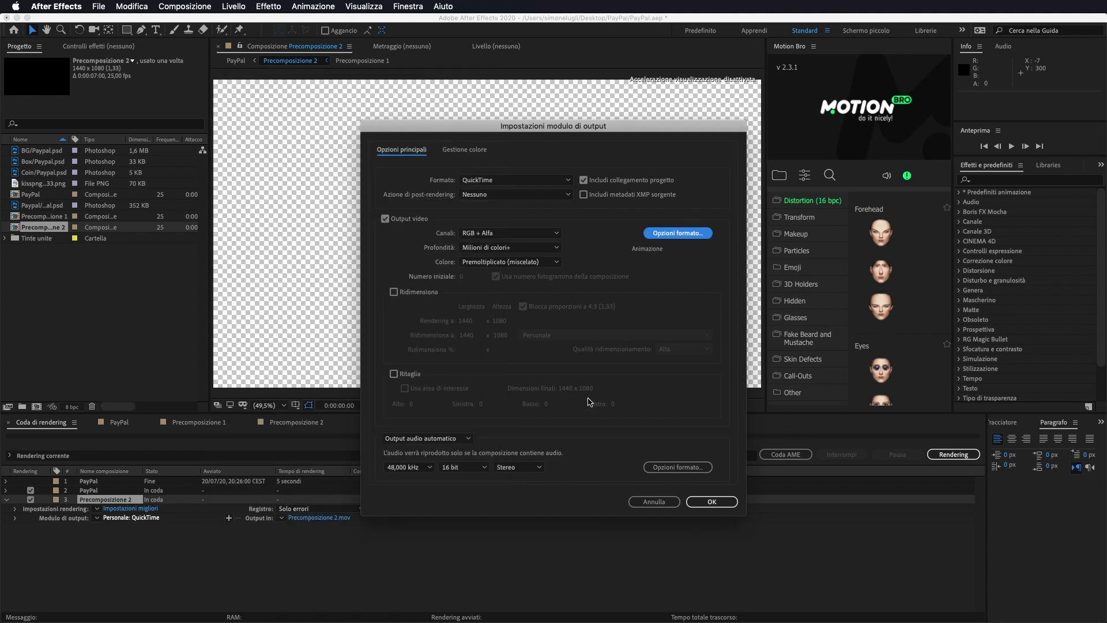
Set the output to Precomposizione 2.mov on the Desktop and render the queue.
left_click(712, 502)
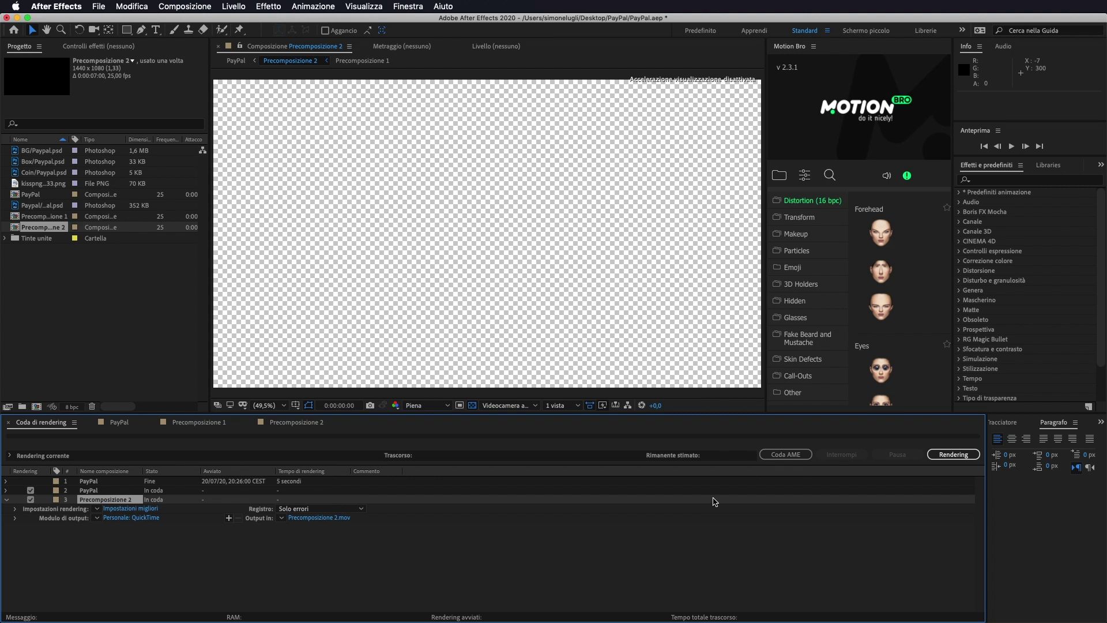
left_click(280, 521)
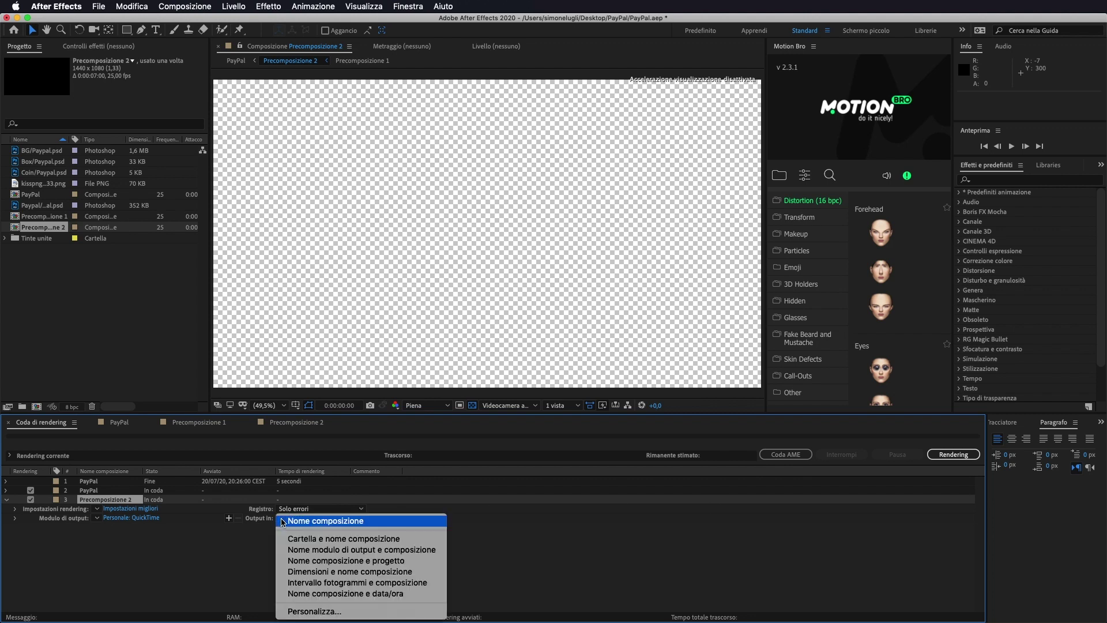
left_click(337, 519)
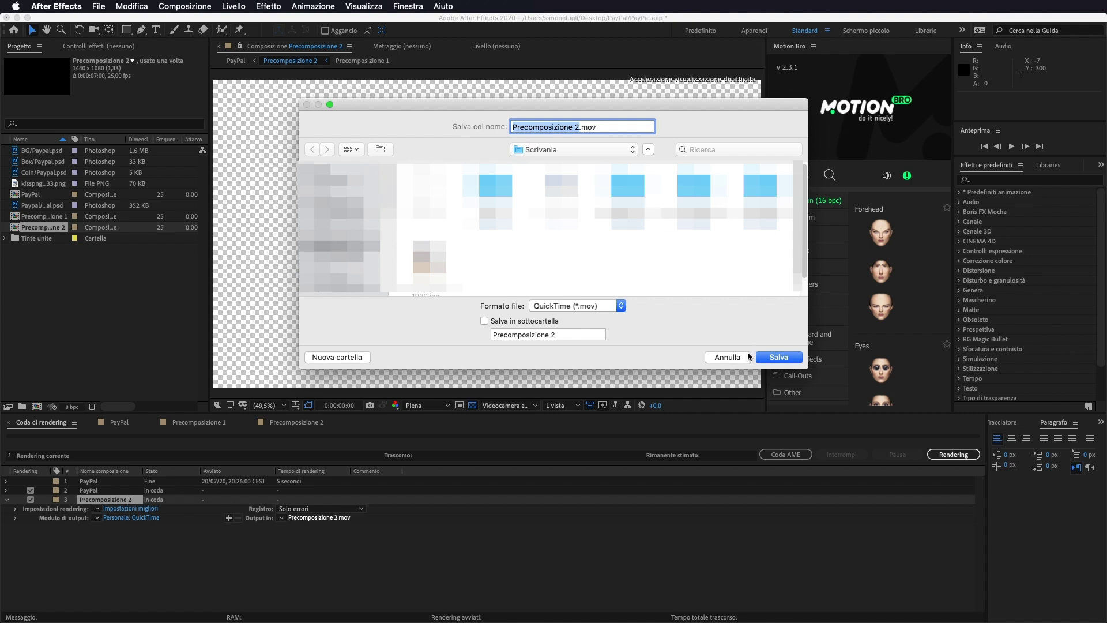
left_click(782, 357)
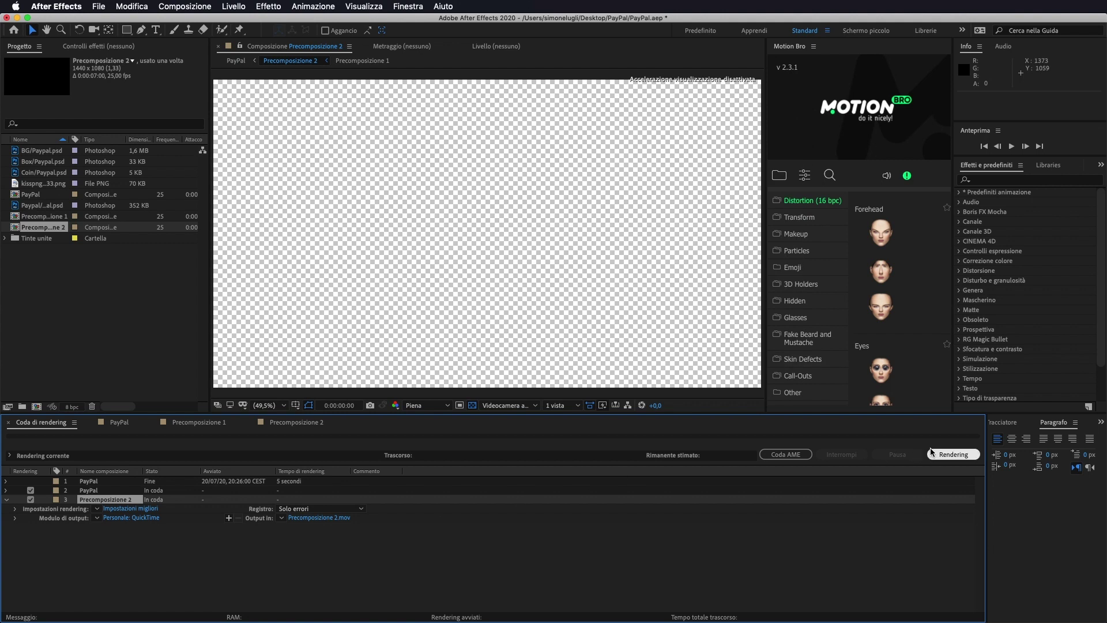
left_click(931, 451)
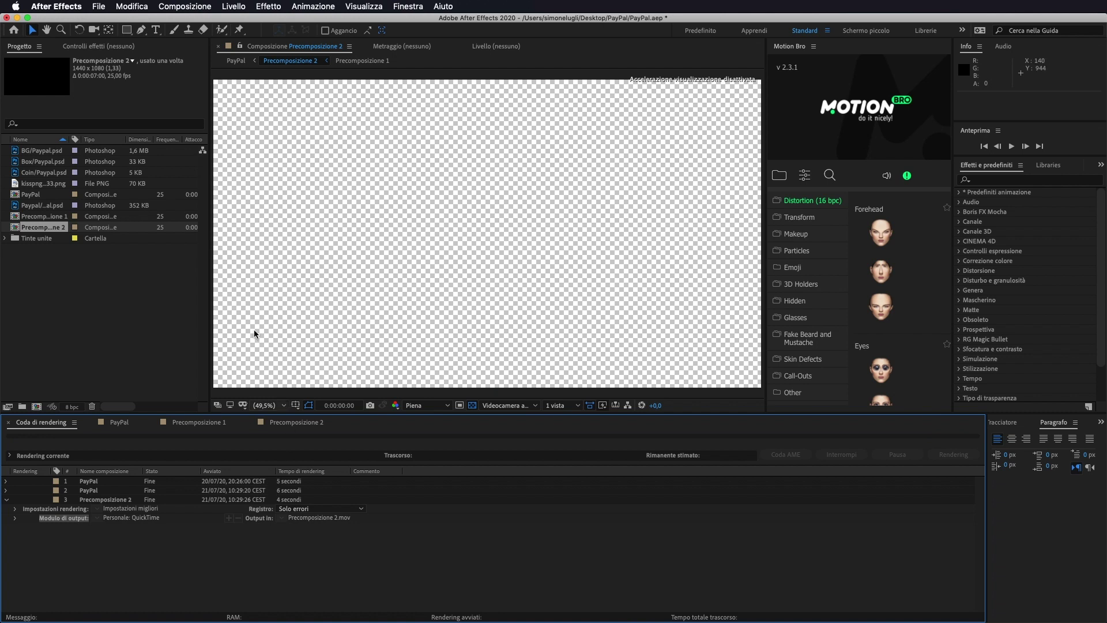
Import Precomposizione 2.mov and build the new composition Precomposizione 3 from it.
double_click(101, 281)
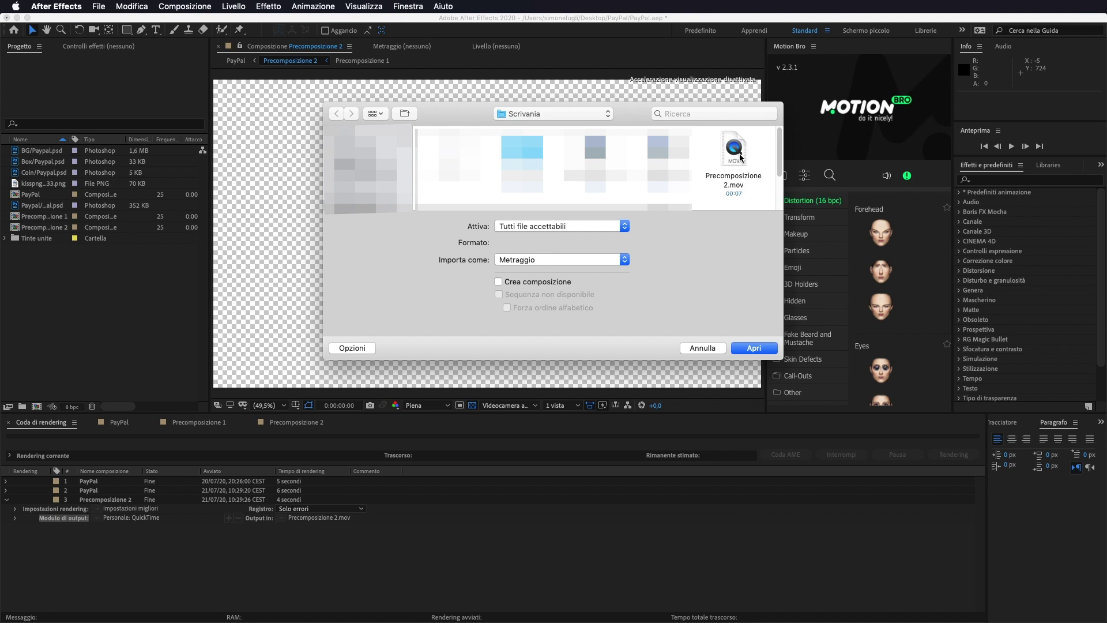
left_click(734, 149)
left_click(754, 347)
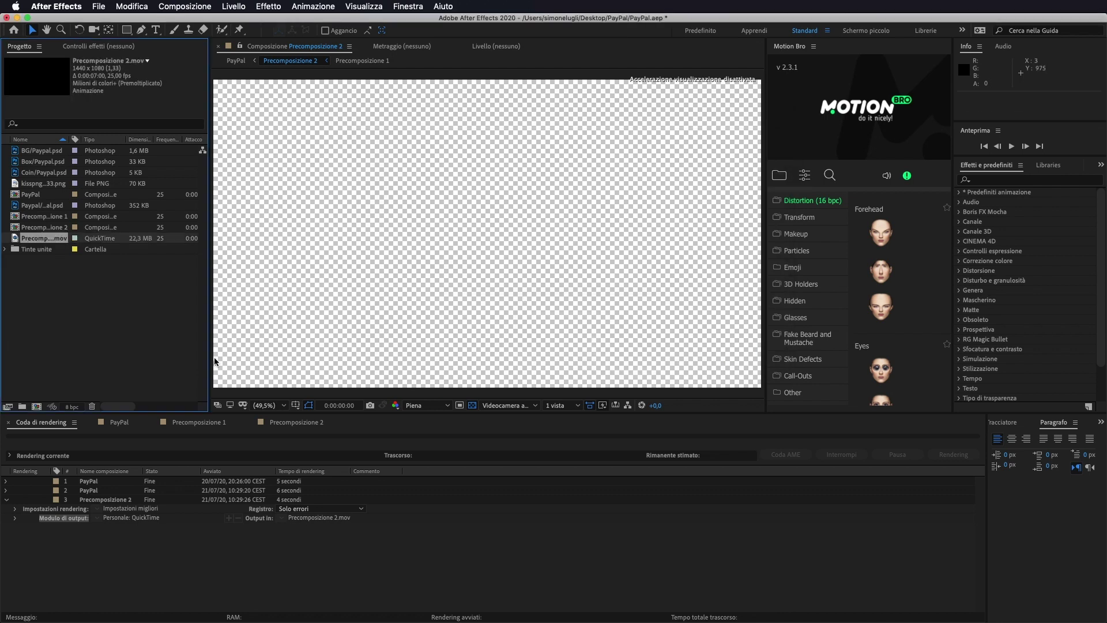
left_click_drag(41, 241, 42, 409)
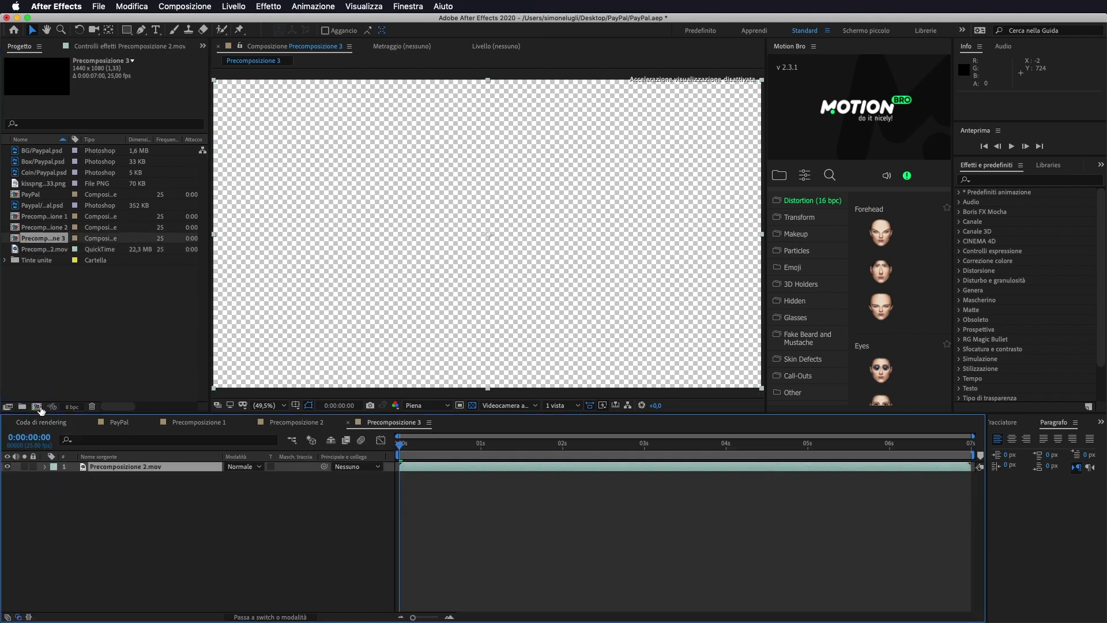
mouse_move(397, 450)
left_mouse_down()
mouse_move(790, 494)
mouse_move(569, 490)
mouse_move(864, 487)
mouse_move(440, 487)
mouse_move(115, 330)
left_mouse_up()
Import woman-5393941_1920.jpg, place it below the logo layer, and preview the overlay.
double_click(78, 291)
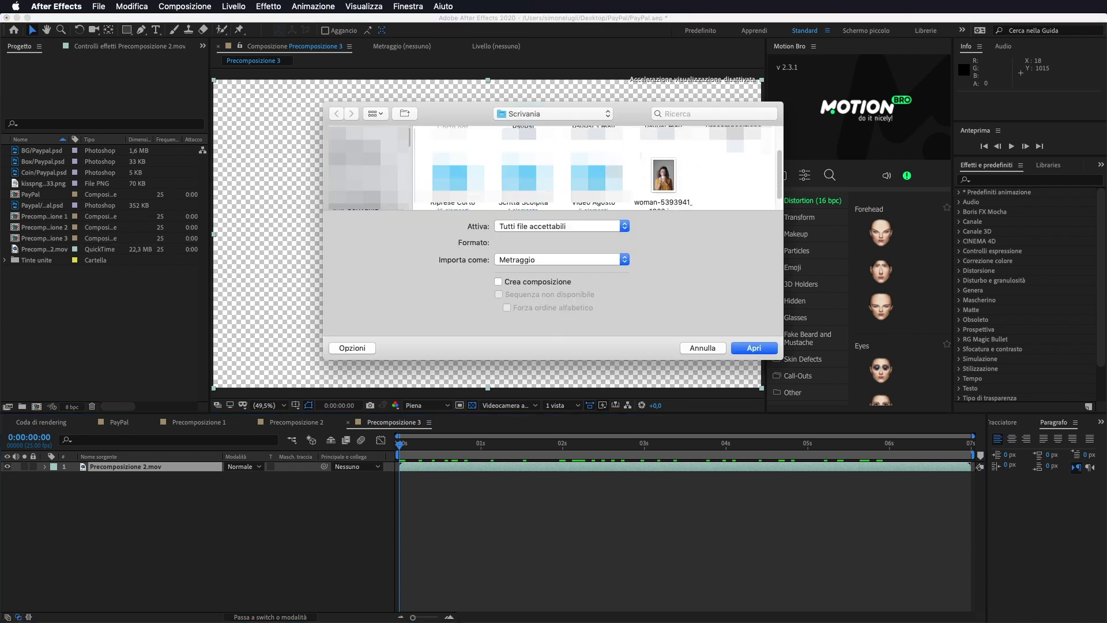
left_click(663, 176)
left_click(751, 346)
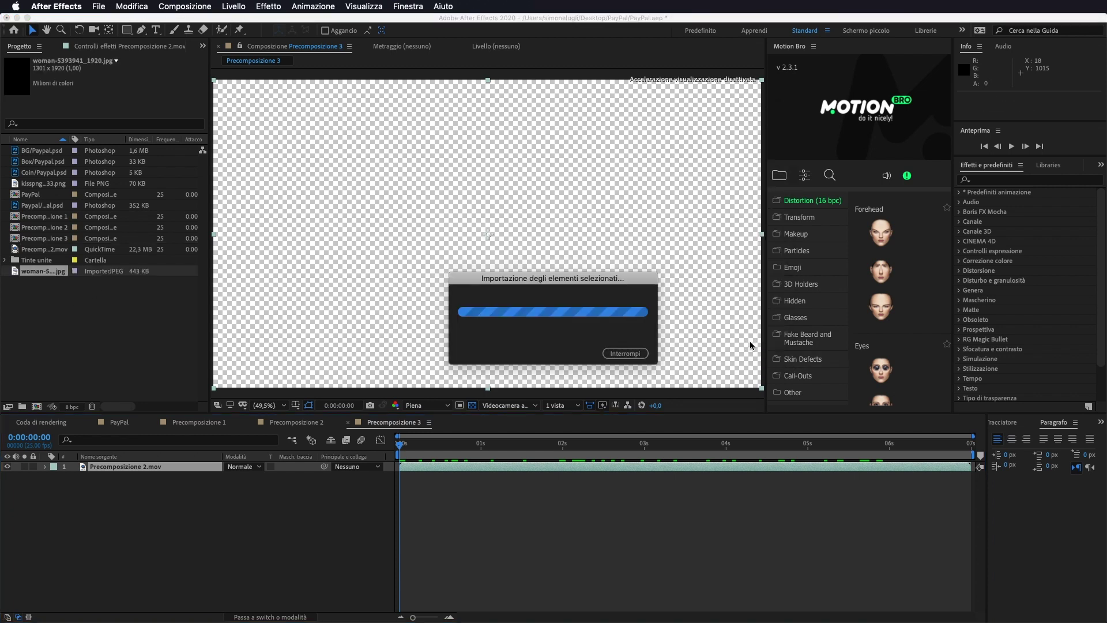
left_click_drag(45, 273, 87, 490)
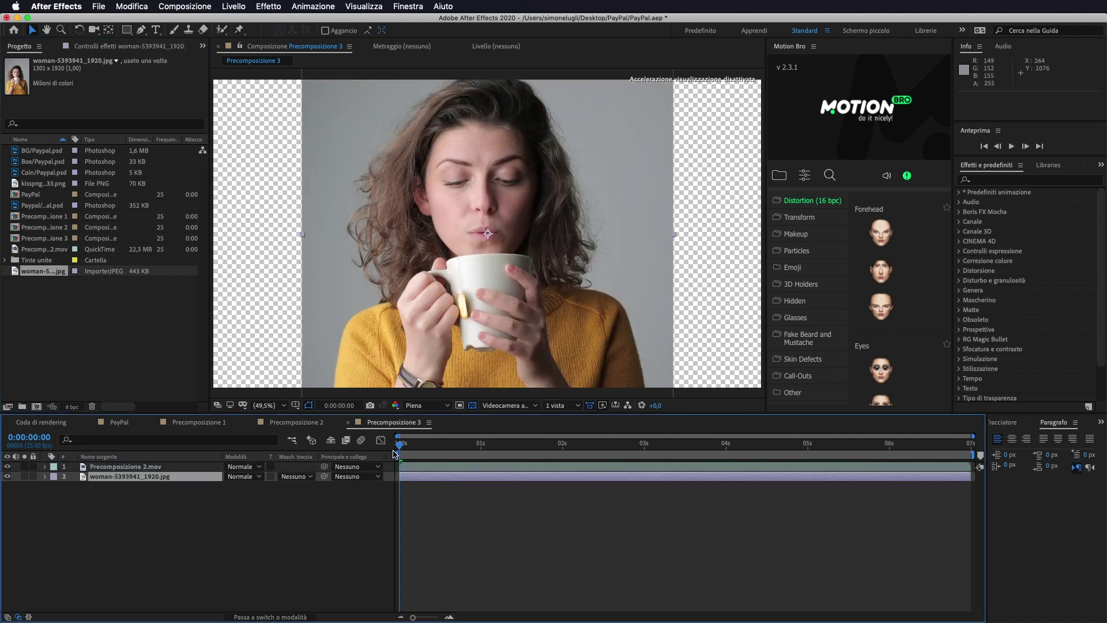
mouse_move(399, 448)
left_mouse_down()
mouse_move(813, 501)
mouse_move(457, 504)
mouse_move(720, 501)
left_mouse_up()
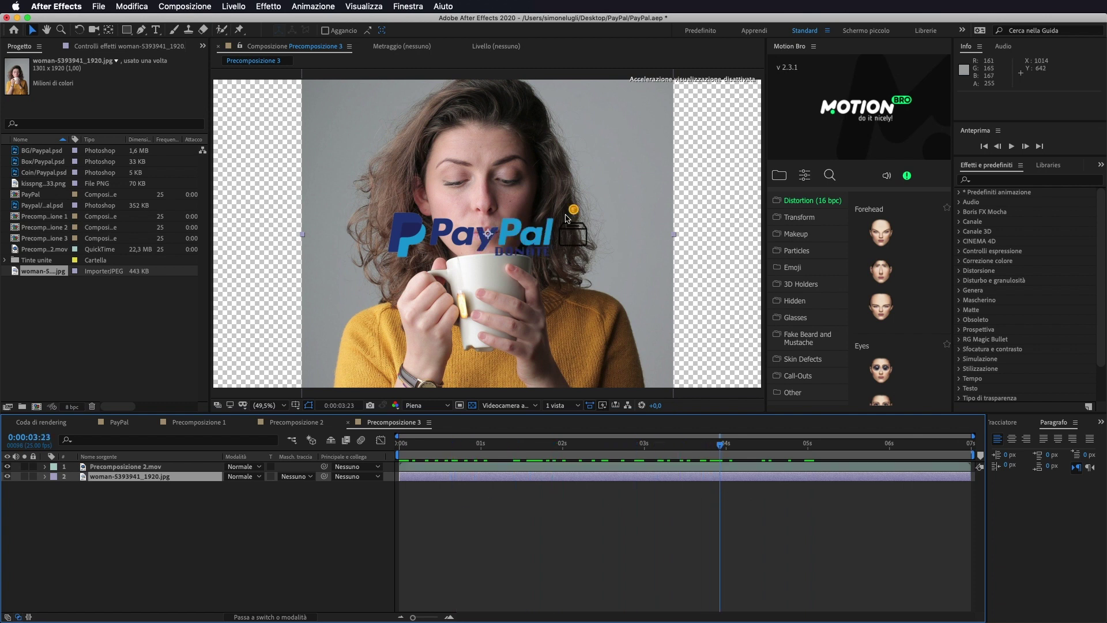